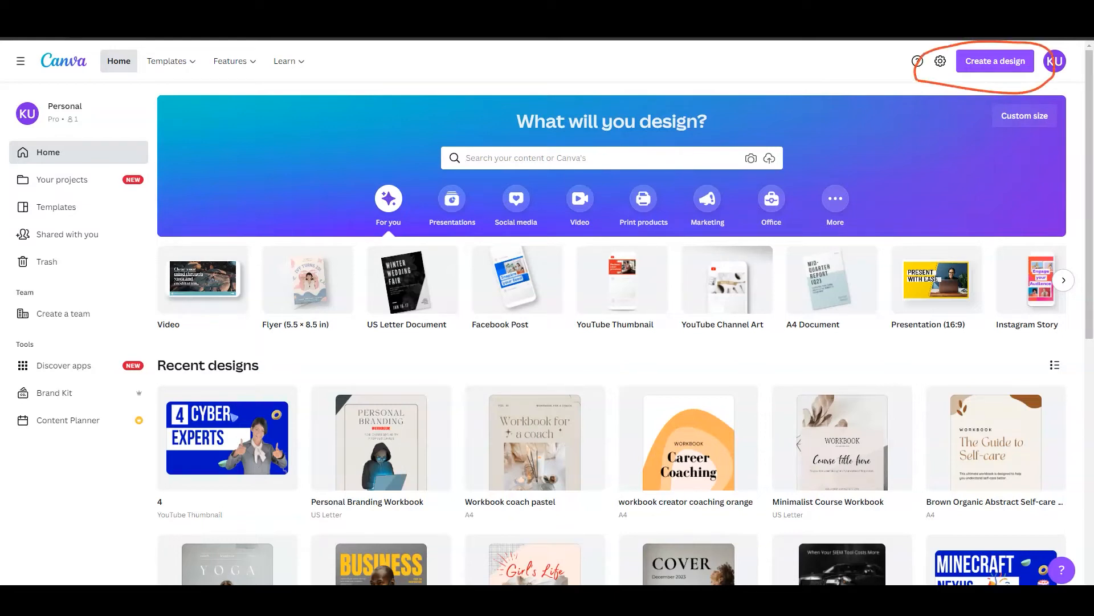
# Step: Create a new custom-size design of 400 × 400 px
pyautogui.click(996, 62)
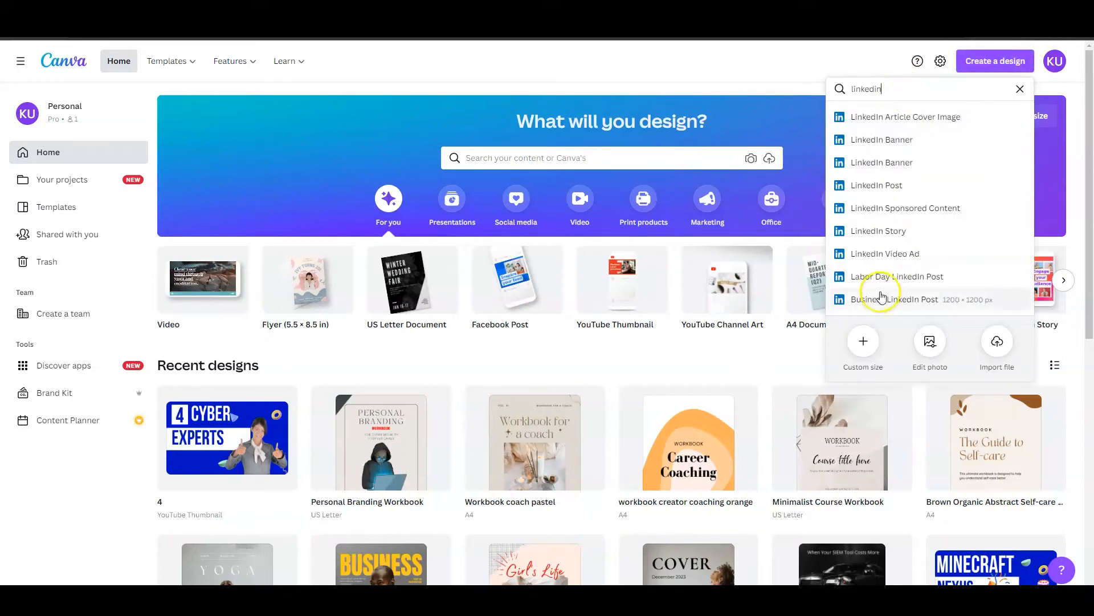
pyautogui.click(865, 341)
pyautogui.write('400')
pyautogui.click(912, 141)
pyautogui.write('400')
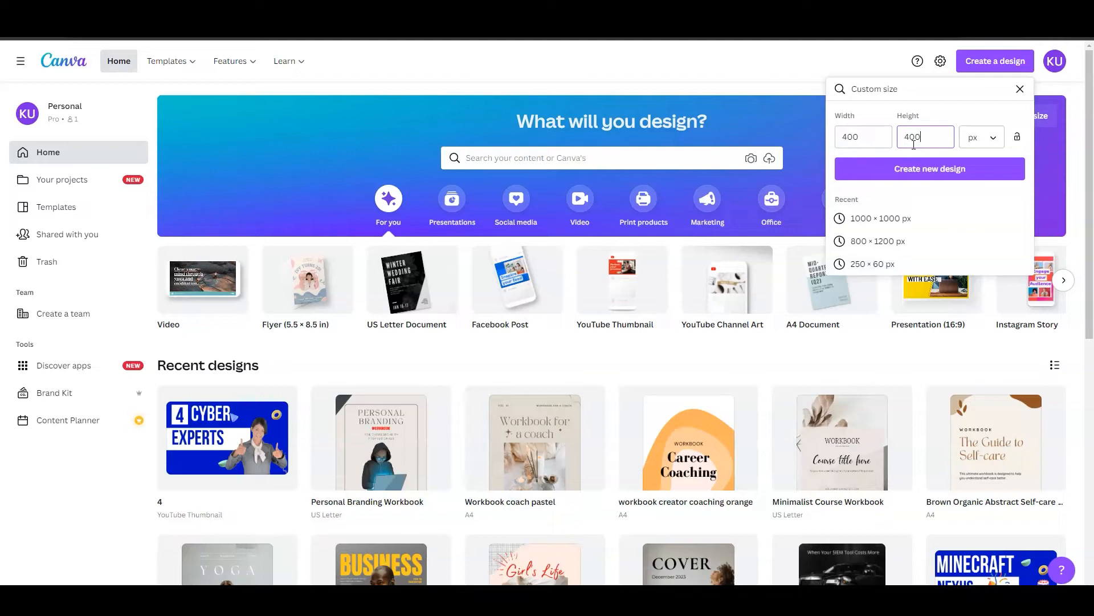
pyautogui.click(922, 172)
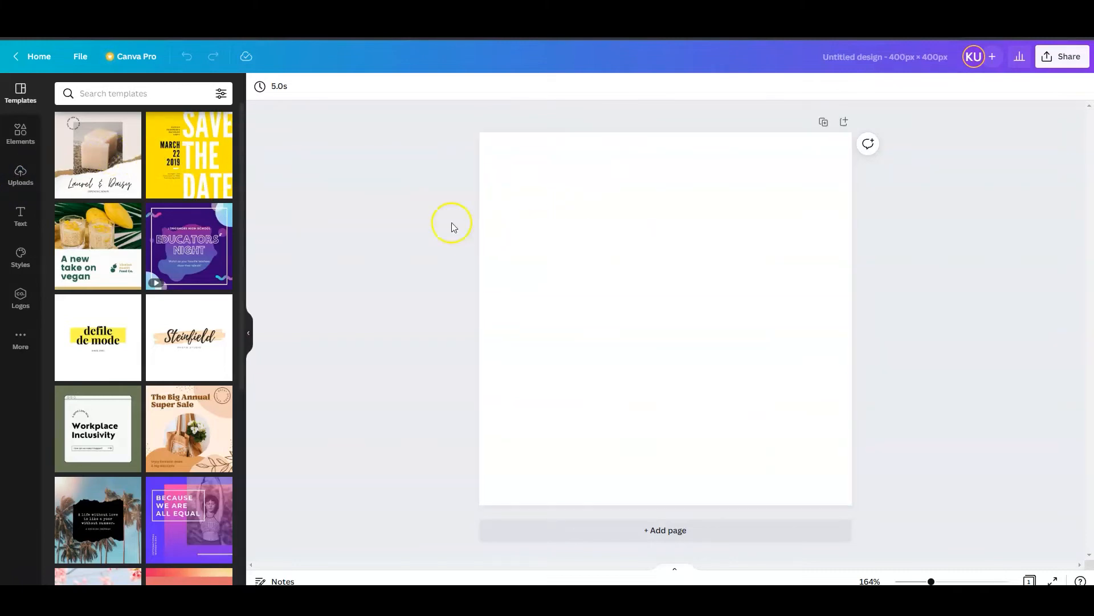
# Step: Search the elements for "woman face" and browse only the photo results
pyautogui.click(23, 144)
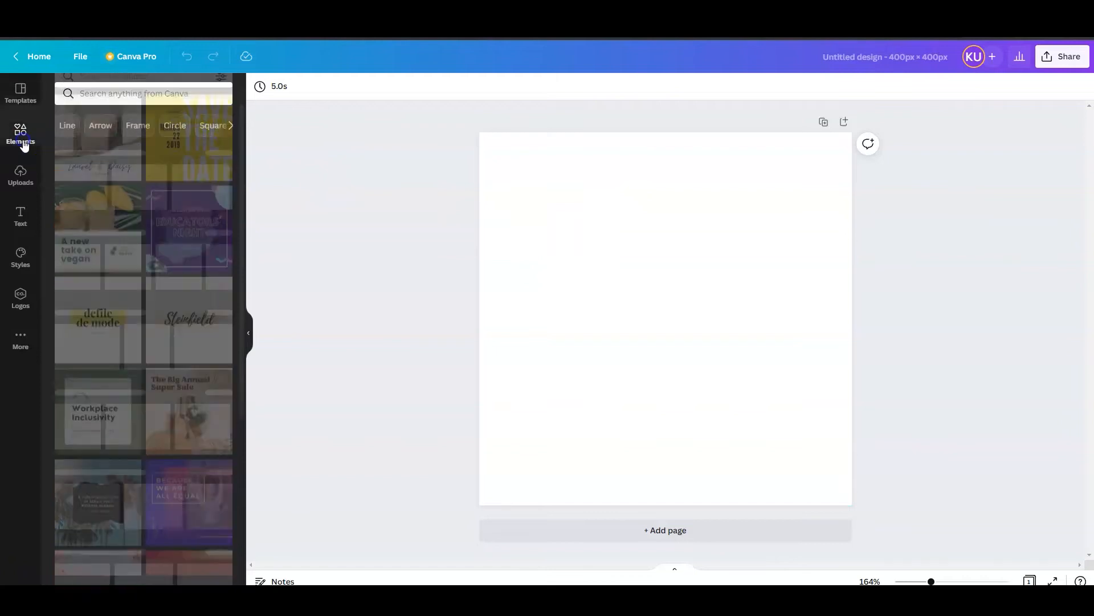
pyautogui.click(124, 93)
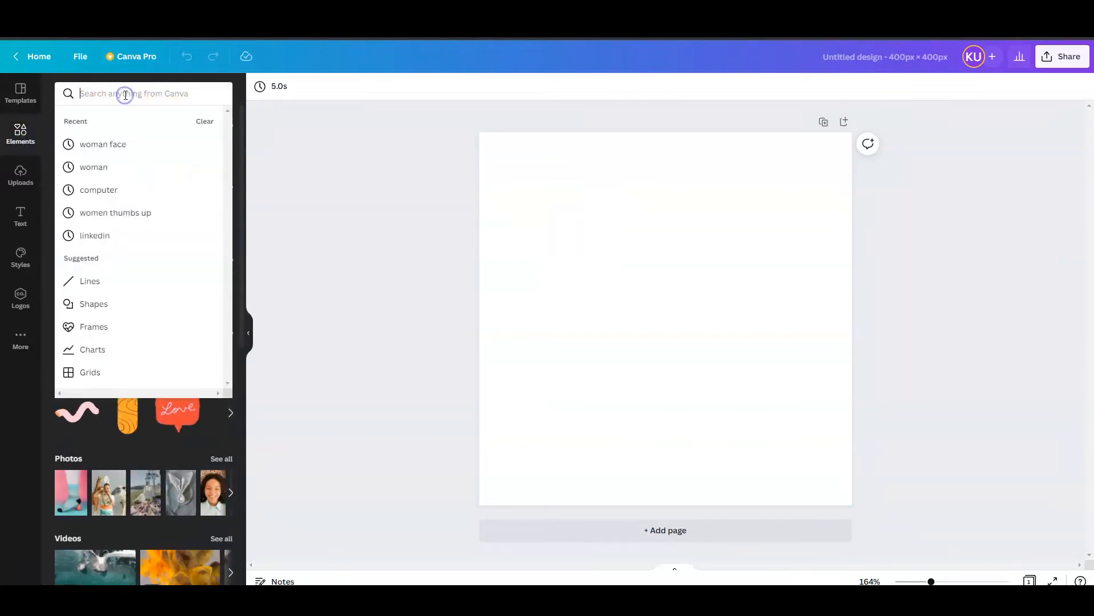
pyautogui.write('woman face')
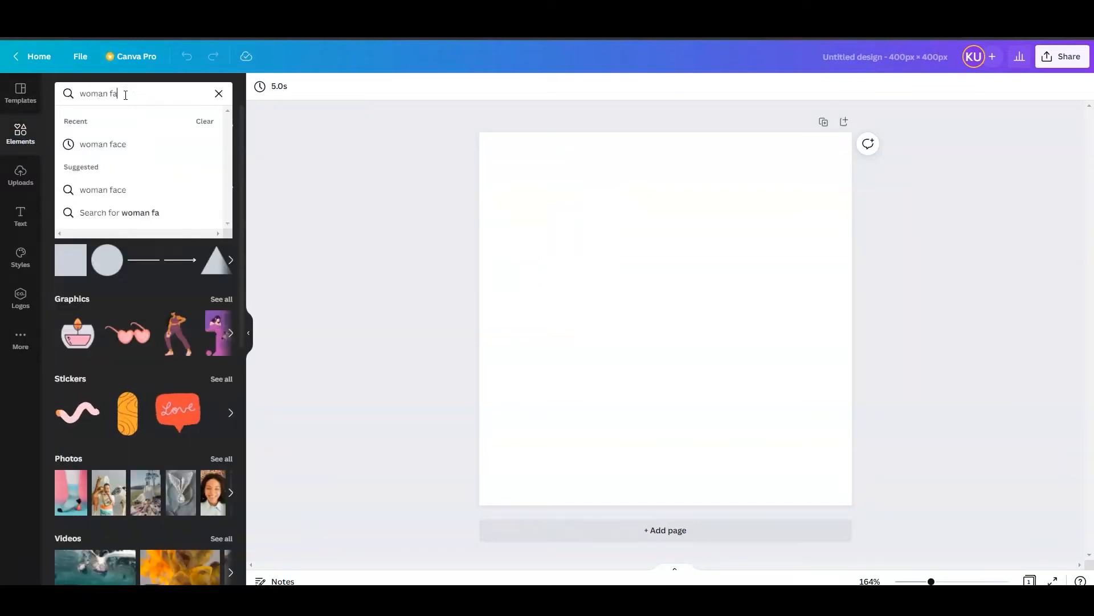
pyautogui.press('Return')
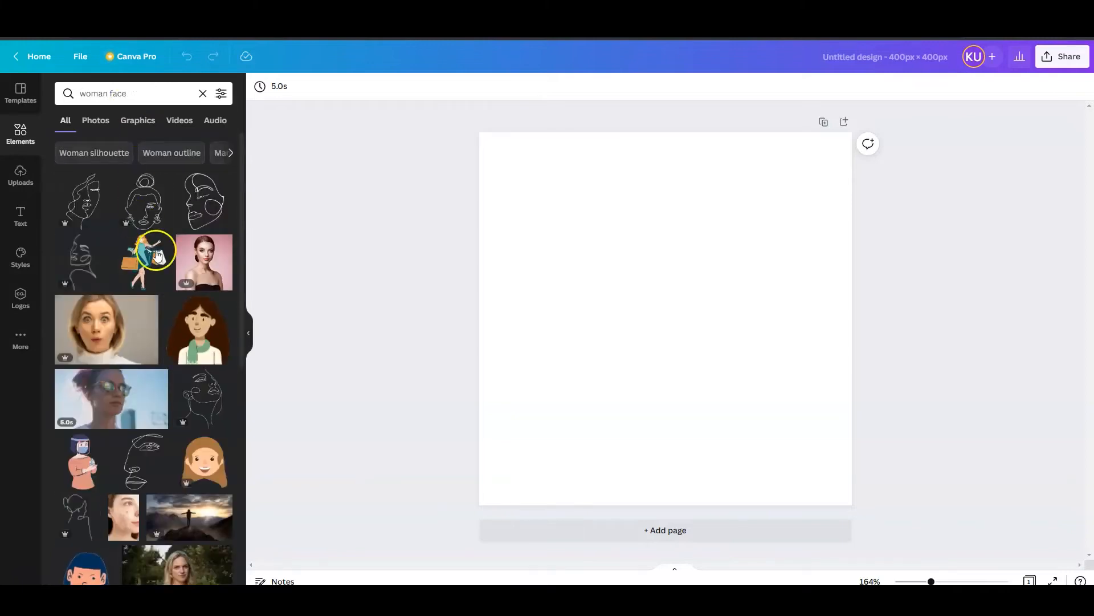
pyautogui.click(96, 121)
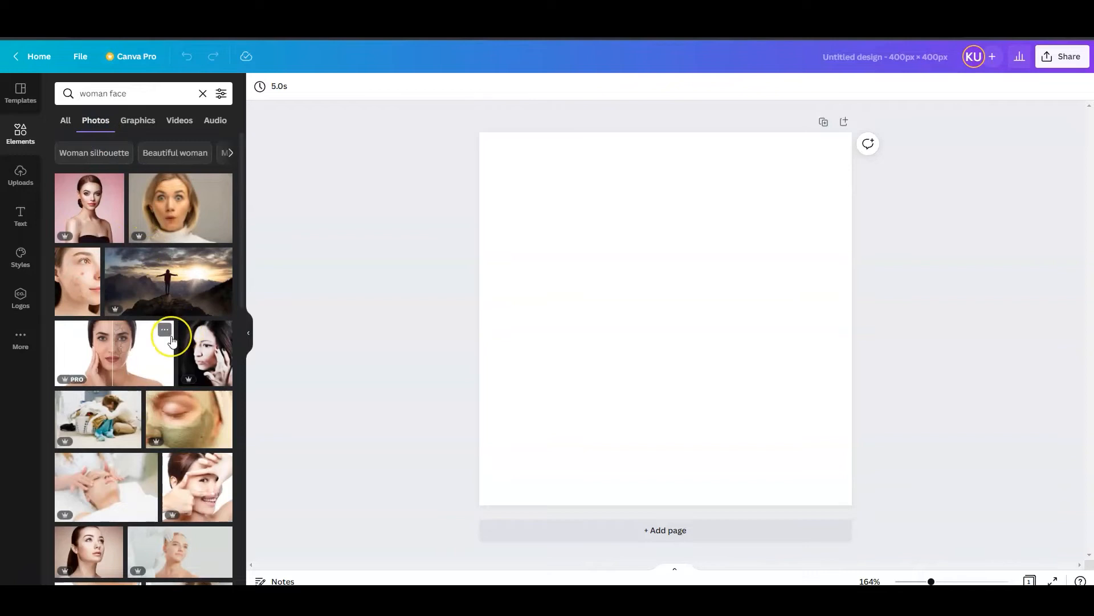
pyautogui.scroll(-4, 172, 340)
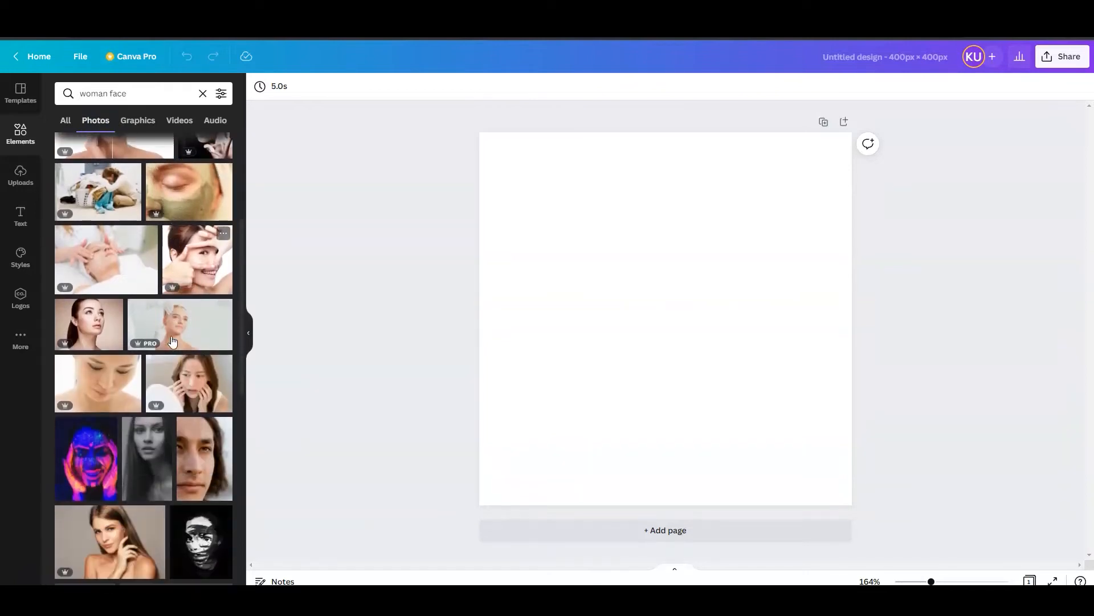
pyautogui.scroll(-4, 172, 341)
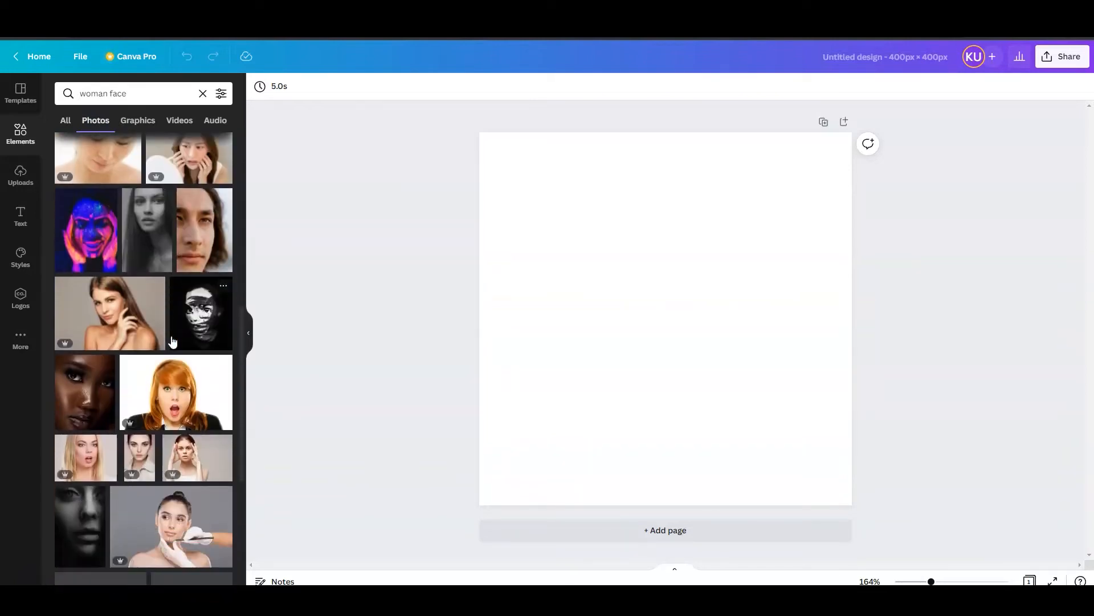
# Step: Try the dark close-up face photo enlarged to cover the whole page, and delete it
pyautogui.click(74, 383)
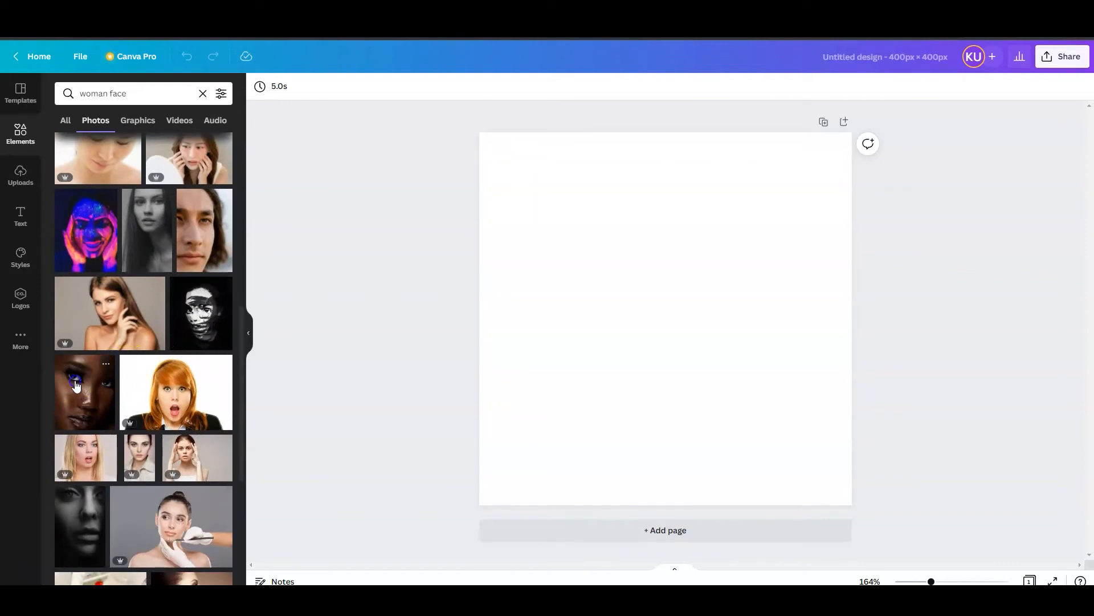
pyautogui.moveTo(786, 169); pyautogui.dragTo(836, 150)
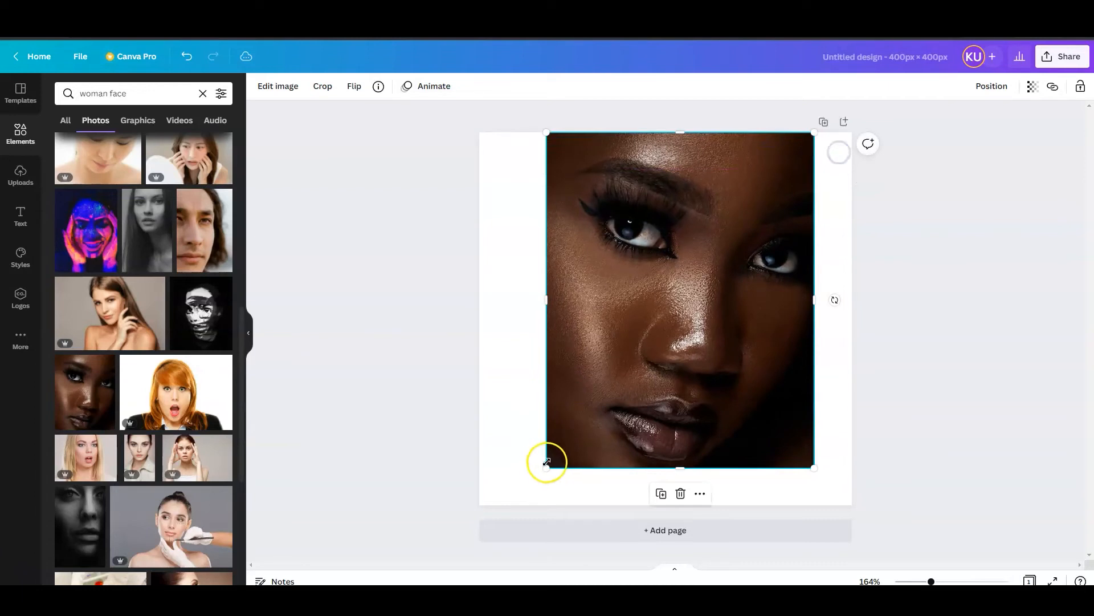
pyautogui.moveTo(548, 469); pyautogui.dragTo(514, 504)
pyautogui.moveTo(515, 322); pyautogui.dragTo(479, 325)
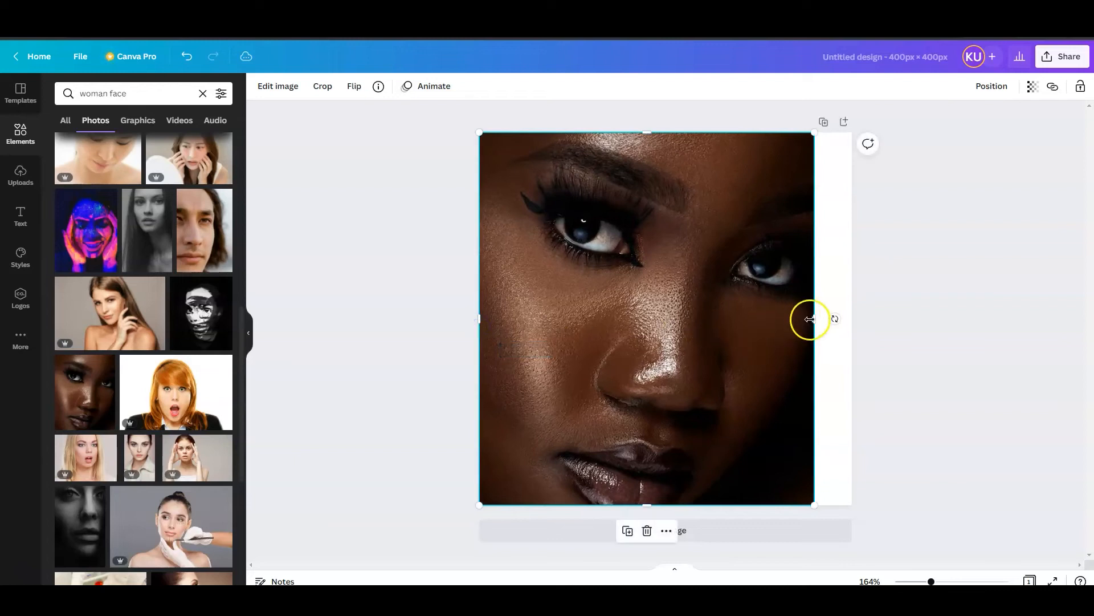
pyautogui.moveTo(810, 319); pyautogui.dragTo(850, 318)
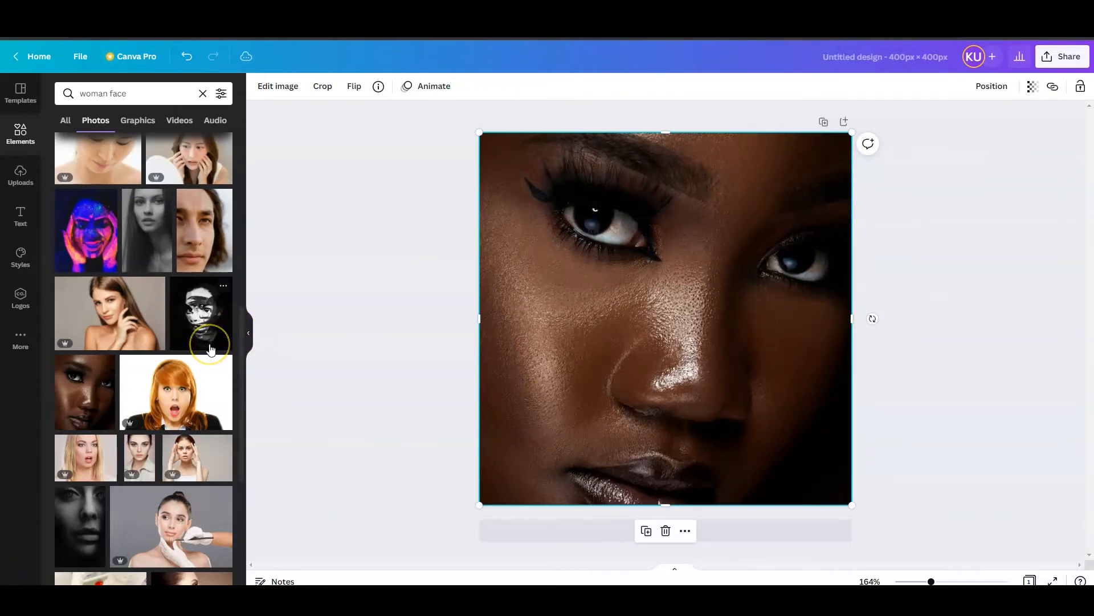
pyautogui.scroll(-1, 210, 345)
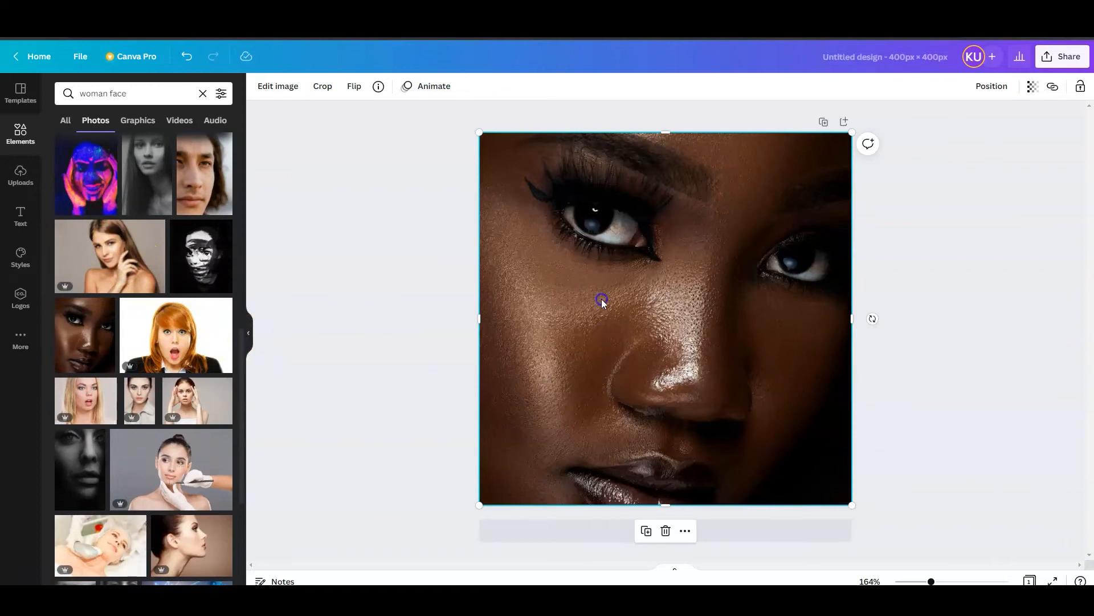
pyautogui.press('Delete')
# Step: Add the photo of the long-haired woman with her hand near her face and enlarge it to fill the page
pyautogui.click(111, 257)
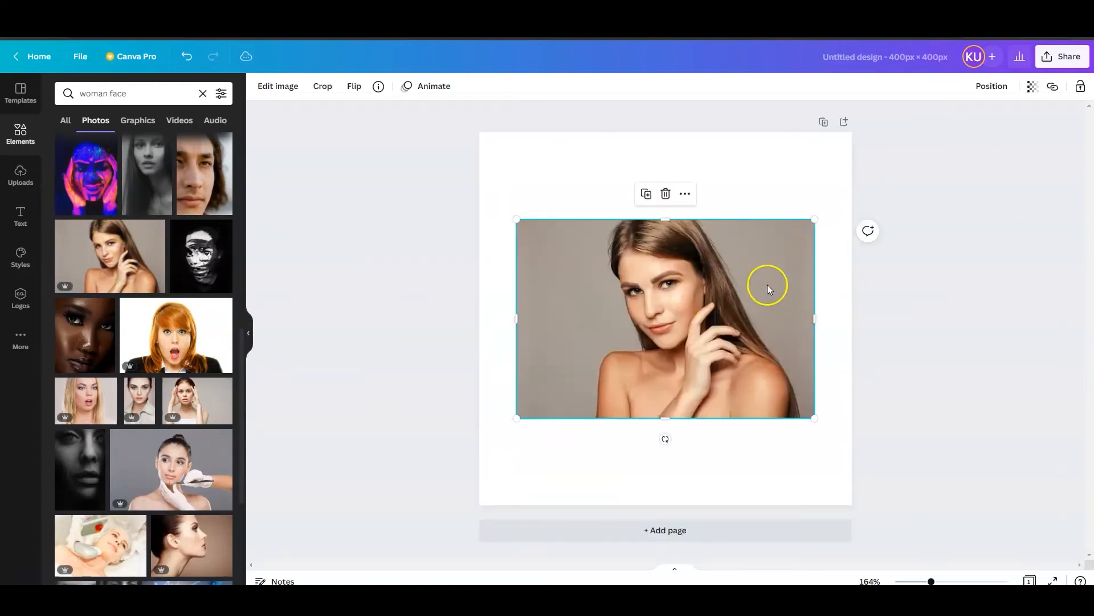
pyautogui.moveTo(819, 230); pyautogui.dragTo(851, 193)
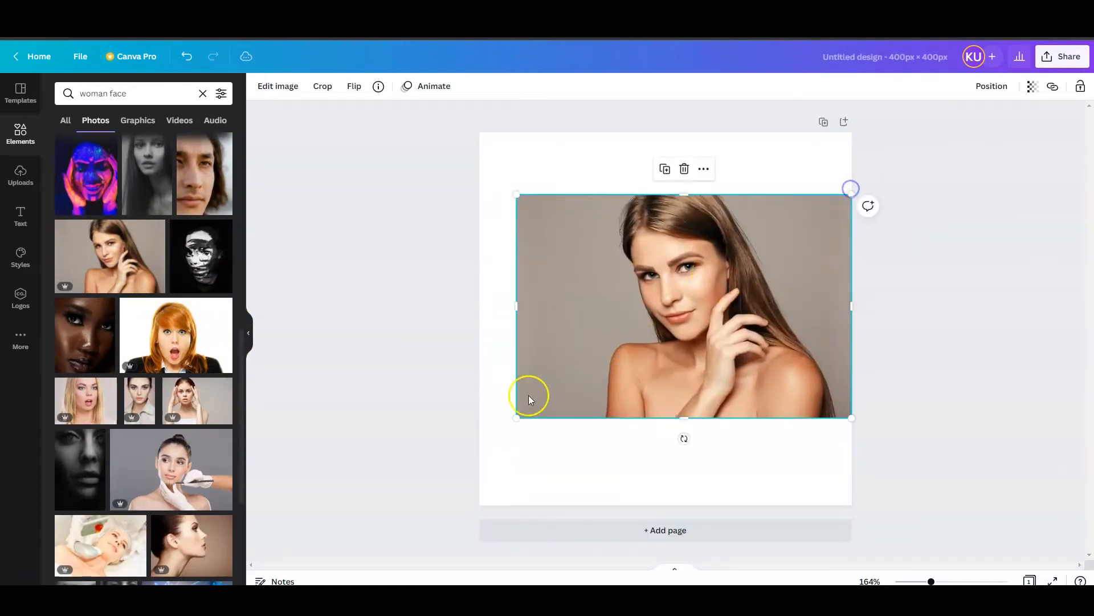
pyautogui.moveTo(517, 419); pyautogui.dragTo(479, 443)
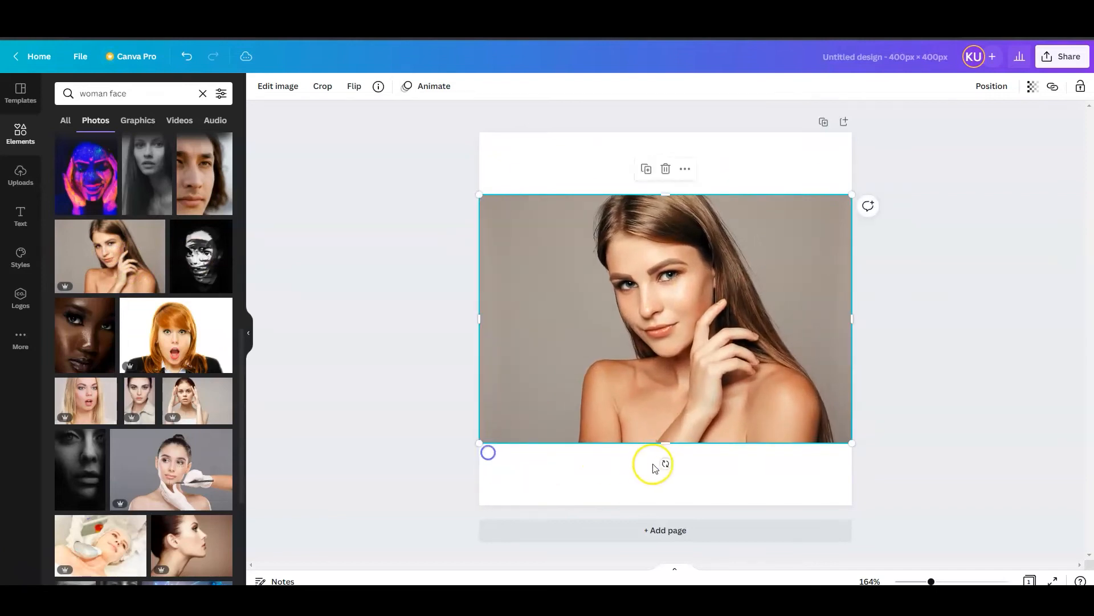
pyautogui.moveTo(665, 445); pyautogui.dragTo(645, 506)
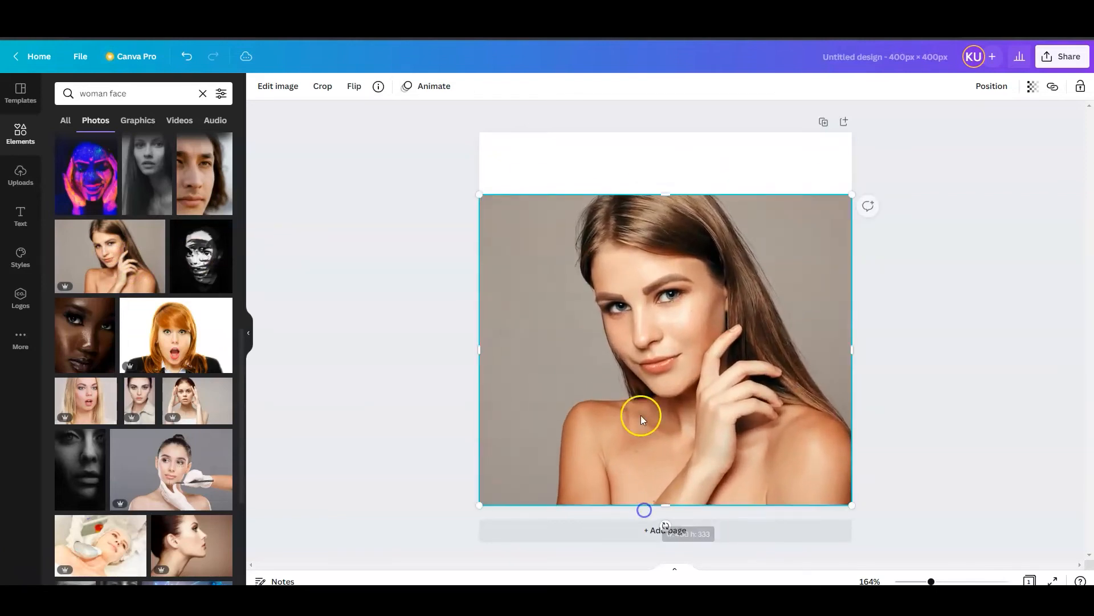
pyautogui.moveTo(664, 201); pyautogui.dragTo(664, 131)
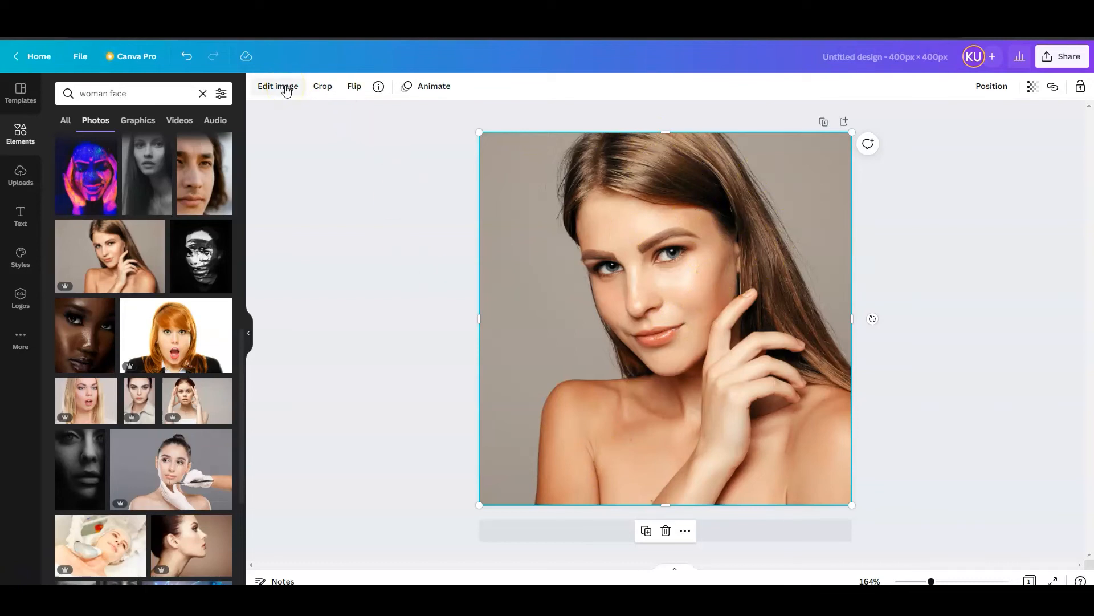
# Step: Try to remove the background of the long-haired woman's photo with the Background Remover
pyautogui.click(286, 91)
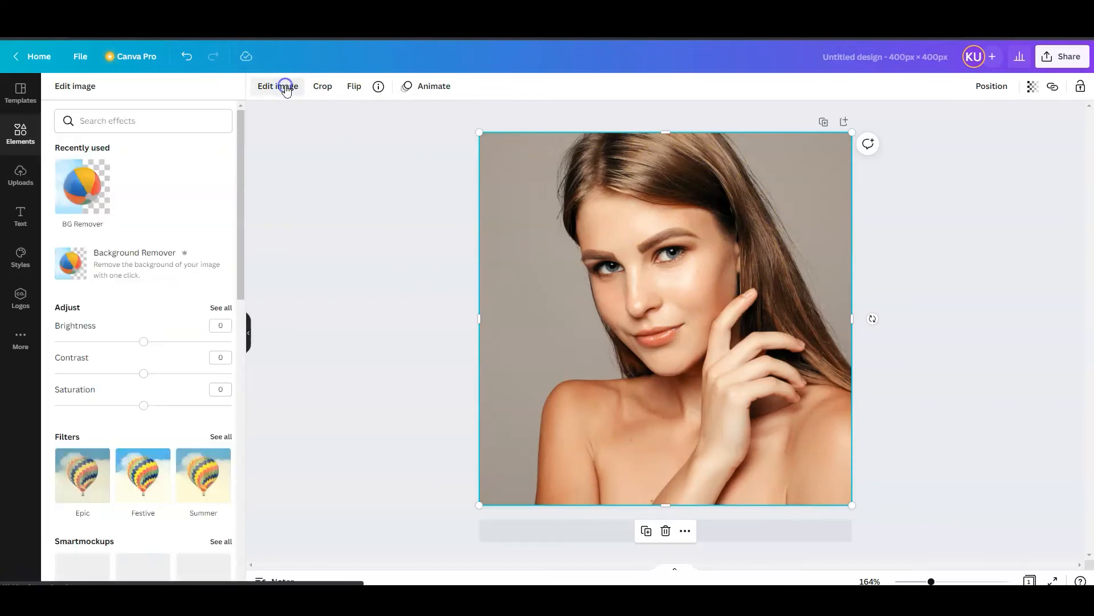
pyautogui.click(84, 176)
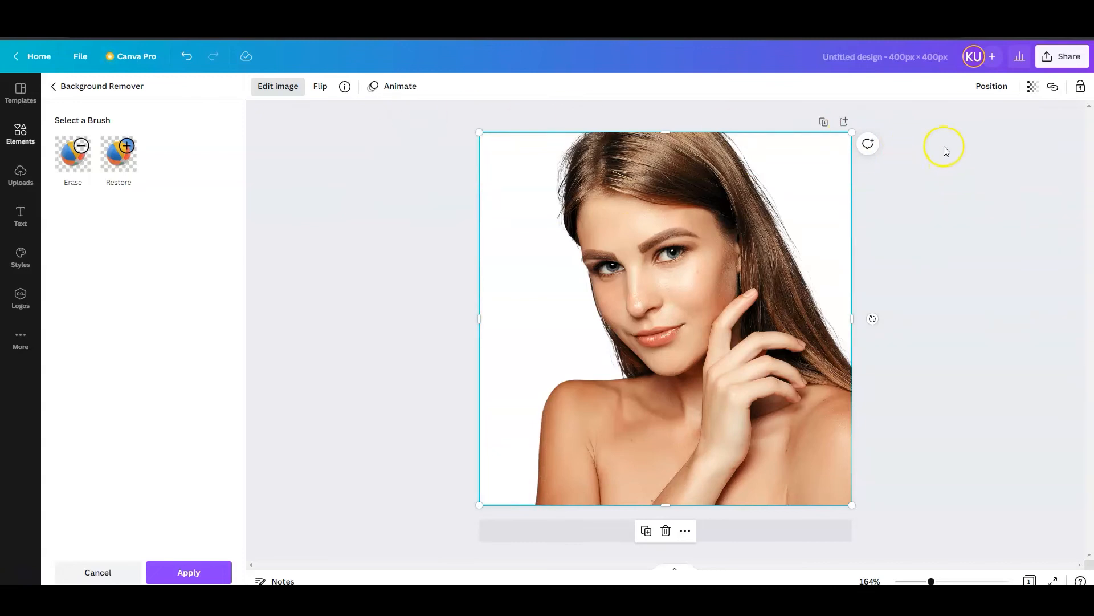
# Step: Rename the design as "profile" and clear the selection
pyautogui.click(899, 53)
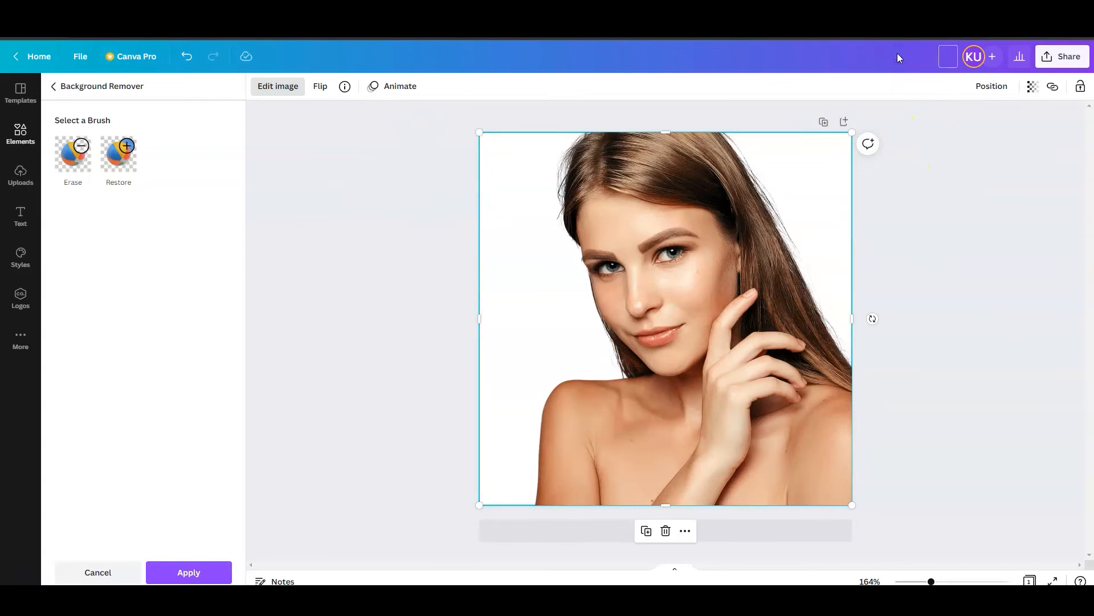
pyautogui.write('profile')
pyautogui.click(961, 166)
pyautogui.click(969, 161)
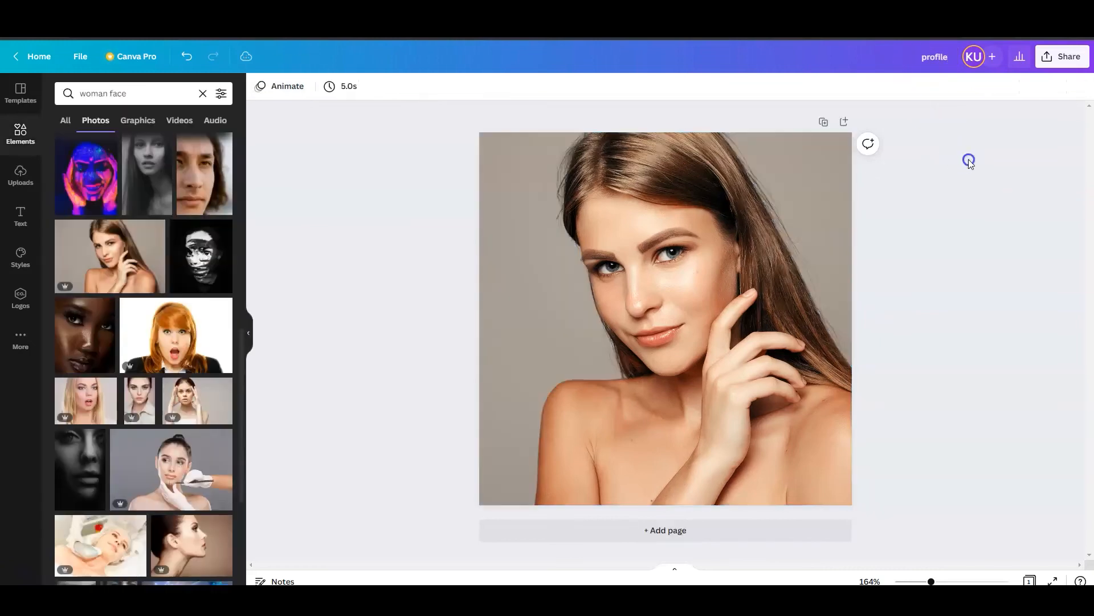
# Step: Remove the background from the photo filling the page with the Background Remover and deselect it
pyautogui.click(497, 163)
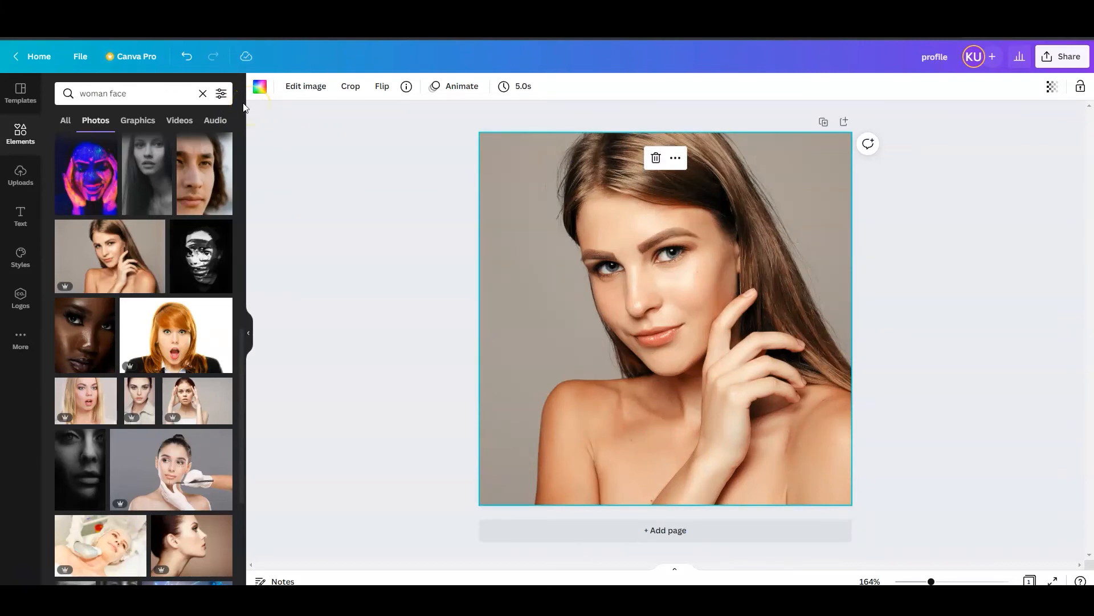
pyautogui.click(295, 91)
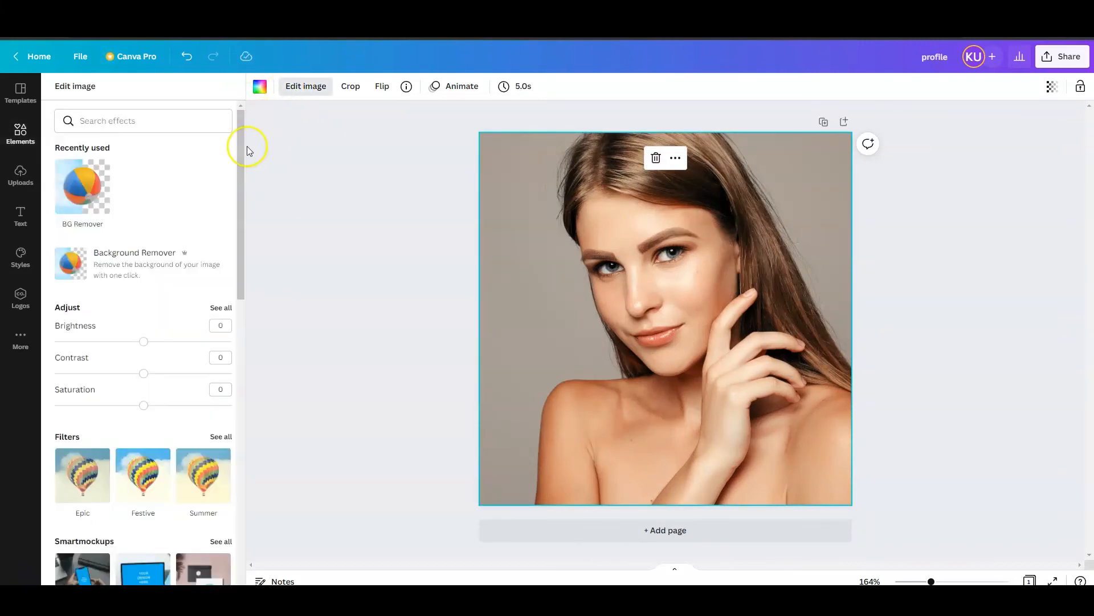
pyautogui.click(103, 182)
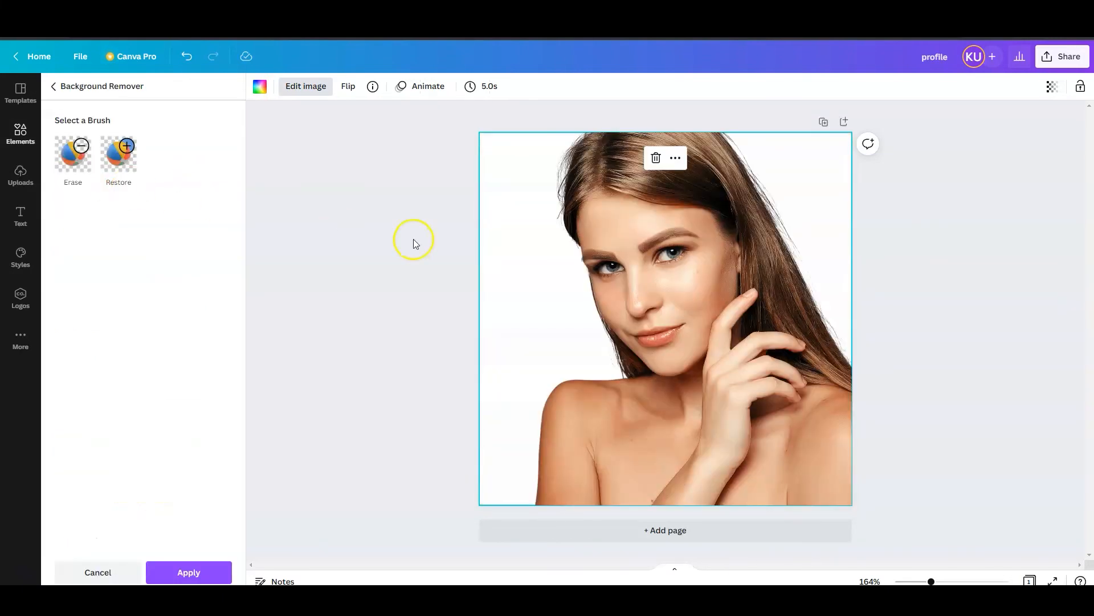
pyautogui.click(931, 255)
pyautogui.click(953, 249)
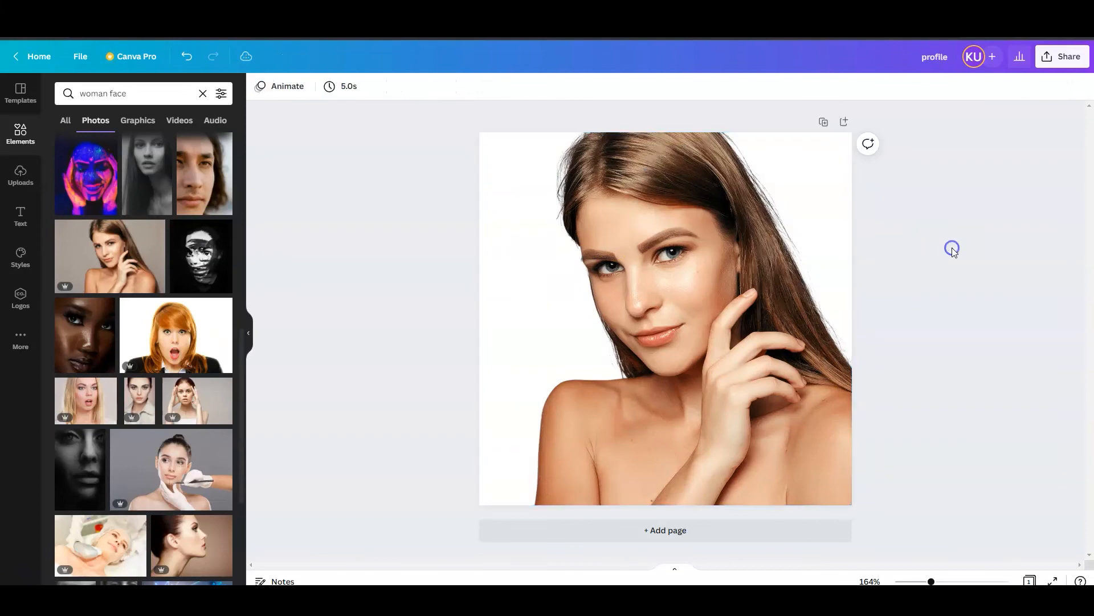